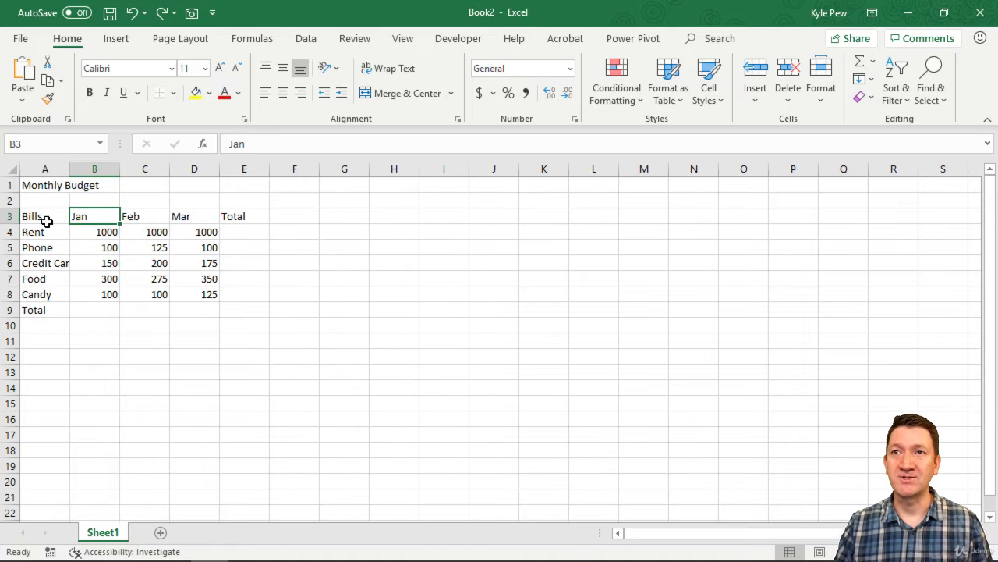
drag(45, 219, 49, 314)
drag(81, 216, 243, 218)
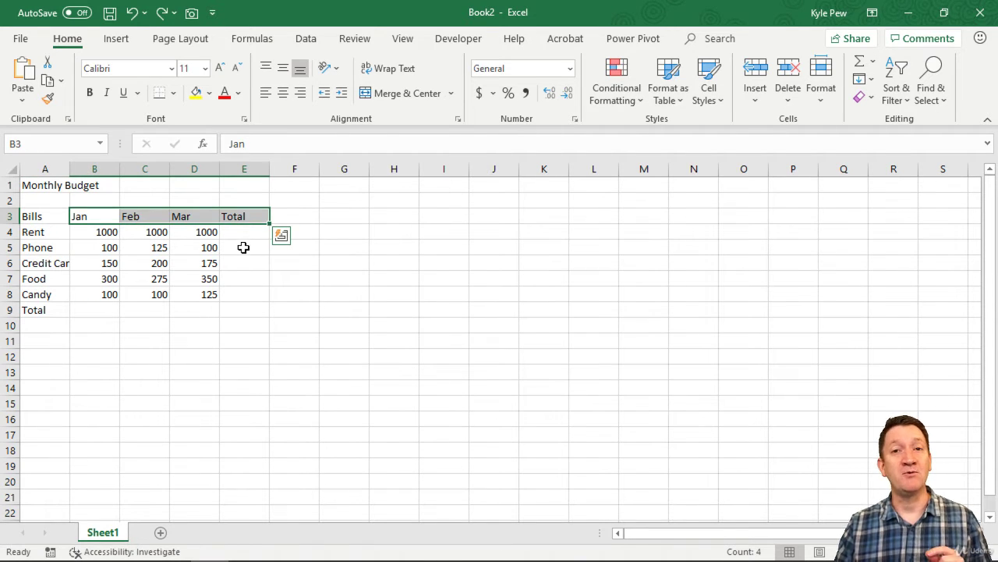
drag(100, 232, 184, 293)
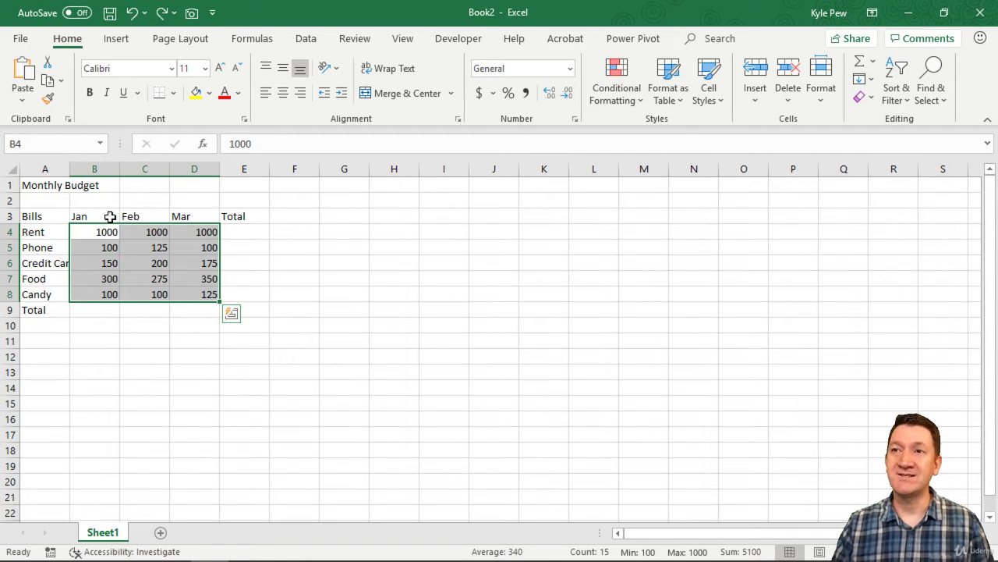
drag(109, 216, 182, 216)
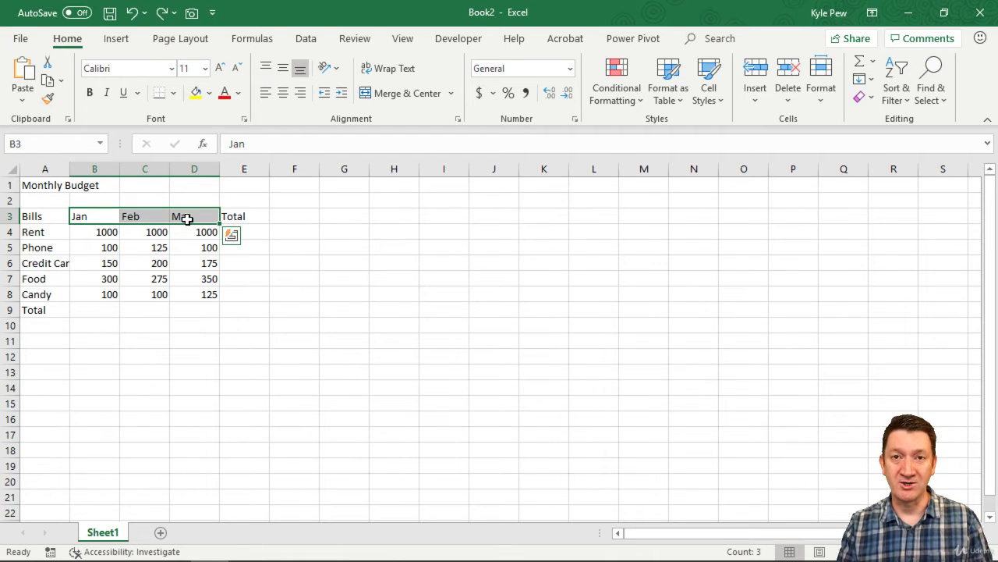
Change the January column heading in B3 to Jan-2016
click(87, 216)
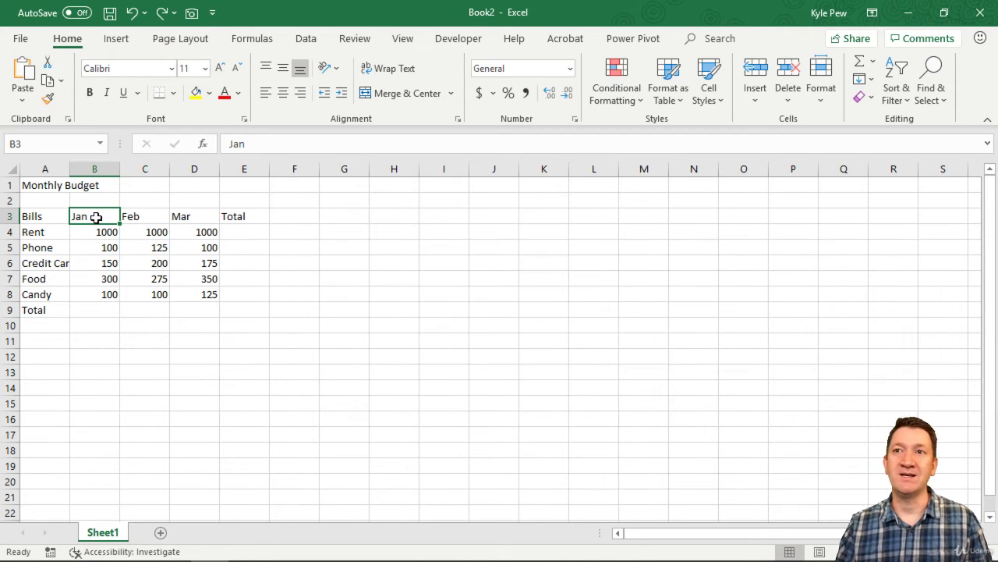
double_click(96, 218)
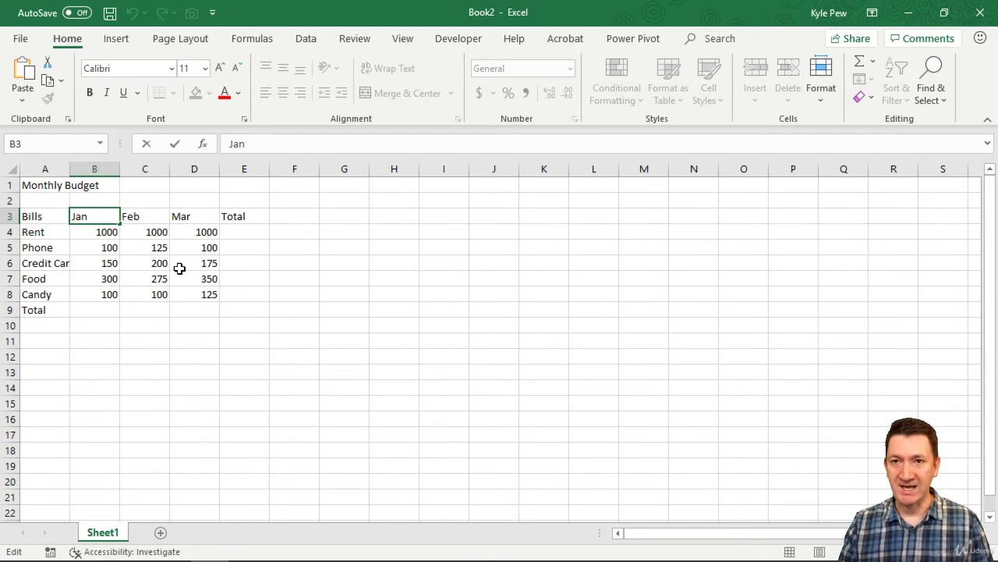
text(-)
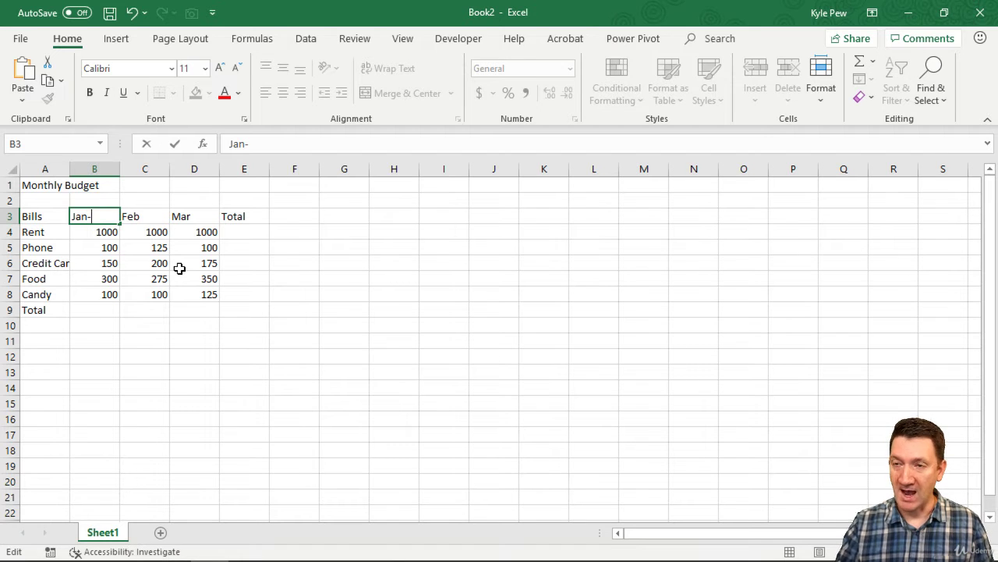
text(2016)
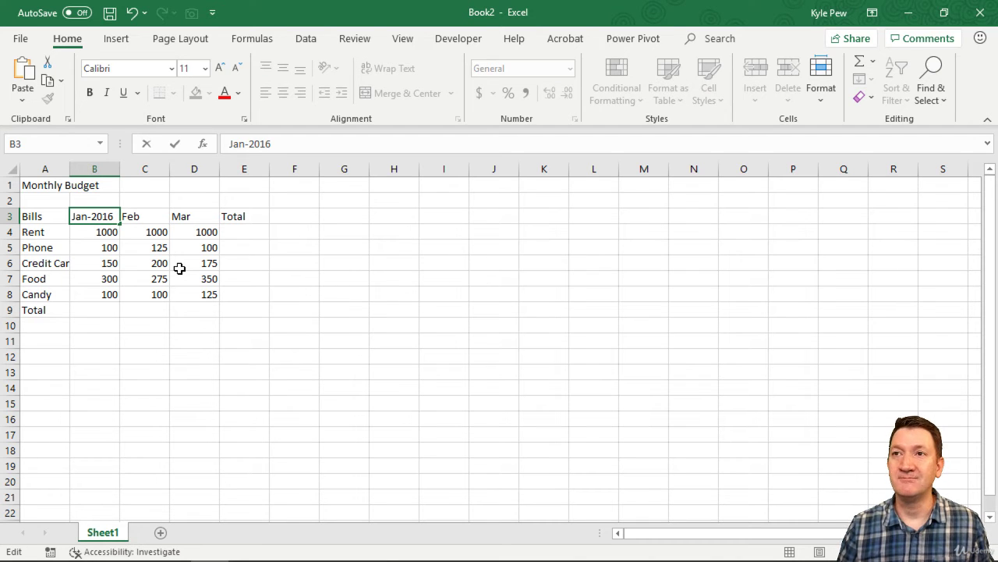
key(Tab)
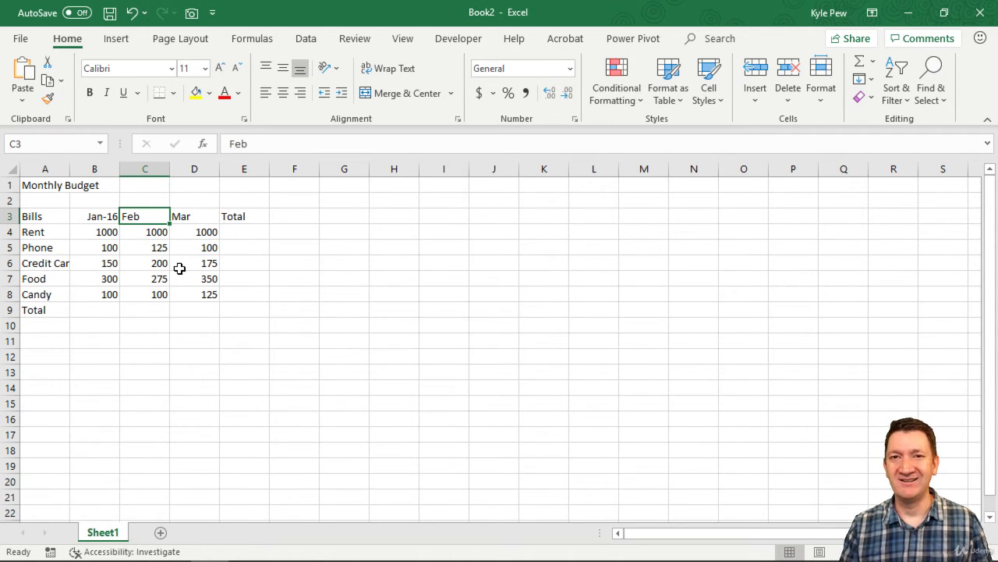
Change the February column heading in C3 to Feb-2019
double_click(149, 216)
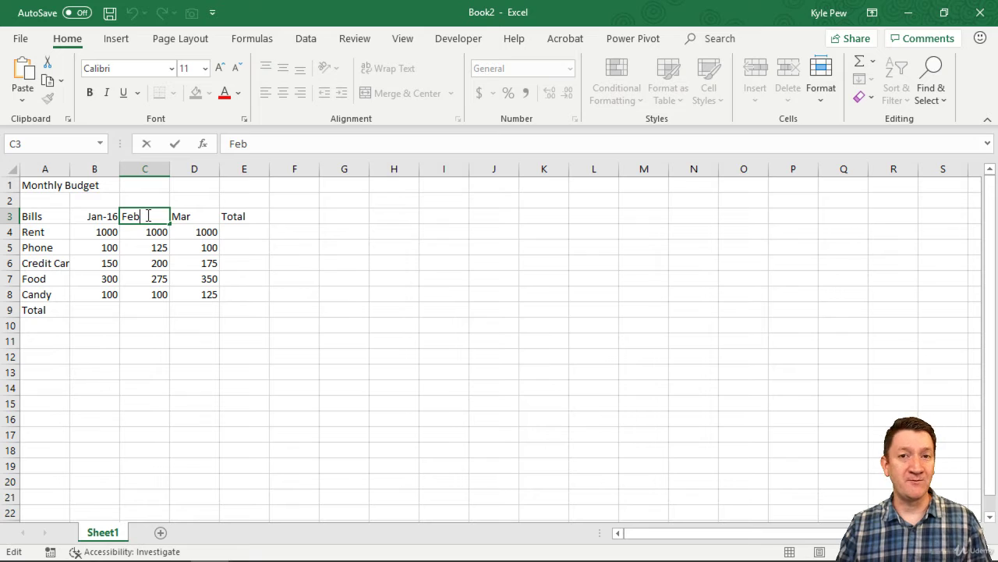
text(-)
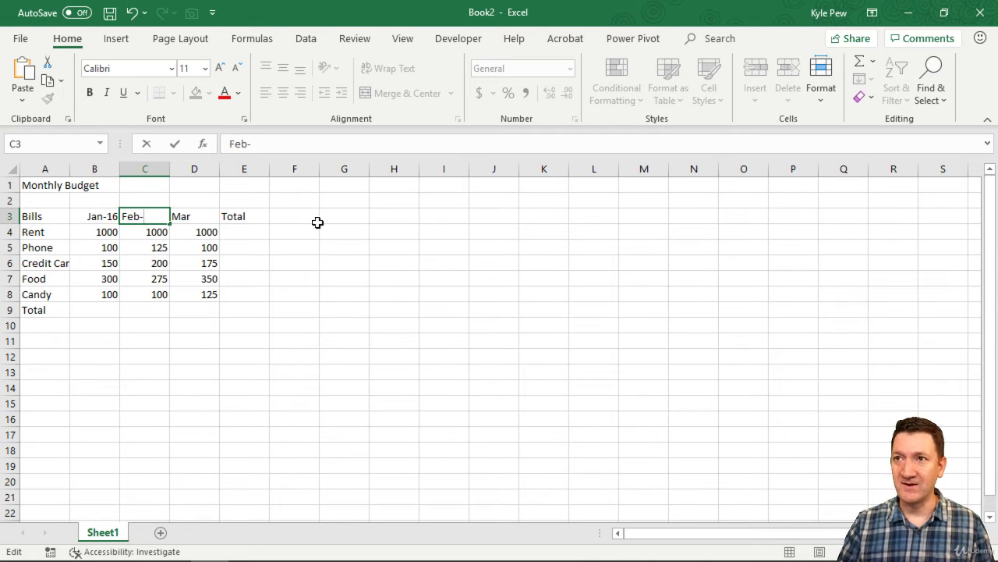
text(2016)
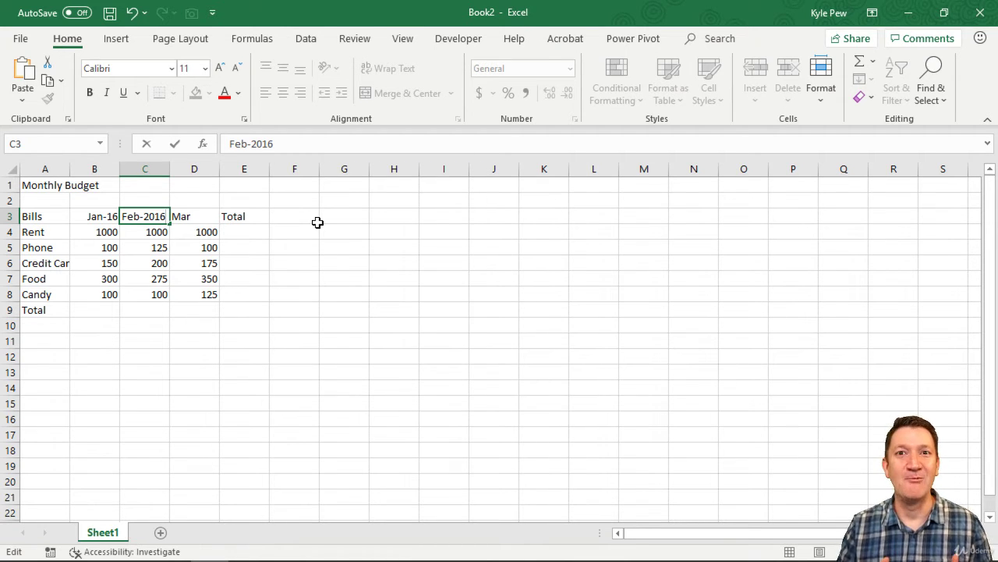
key(BackSpace)
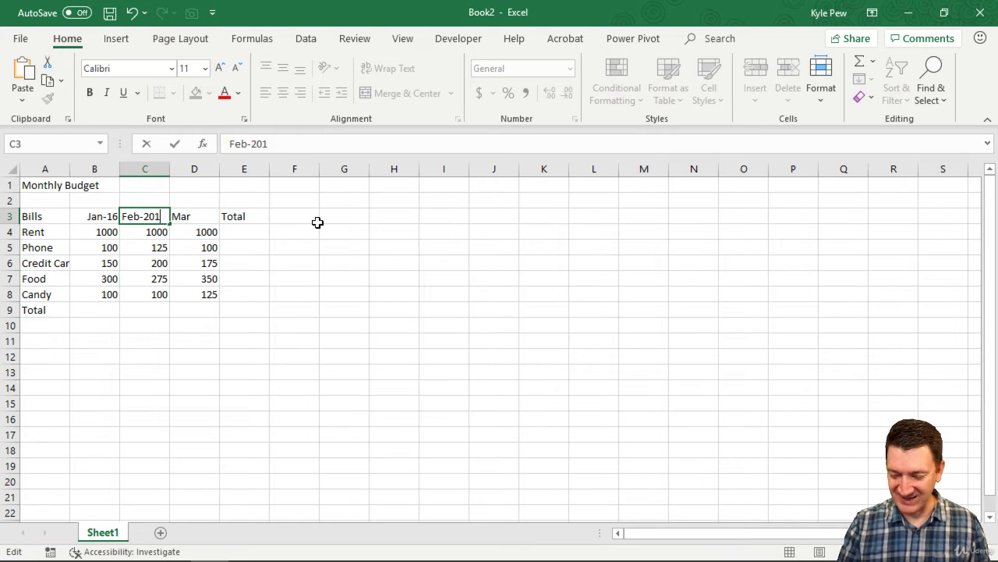
text(9)
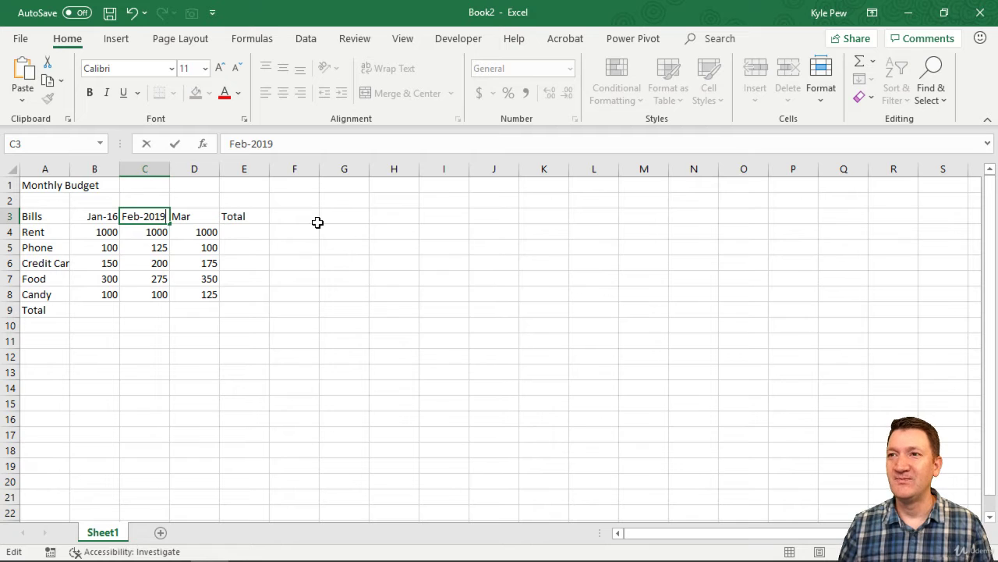
key(Return)
key(Left)
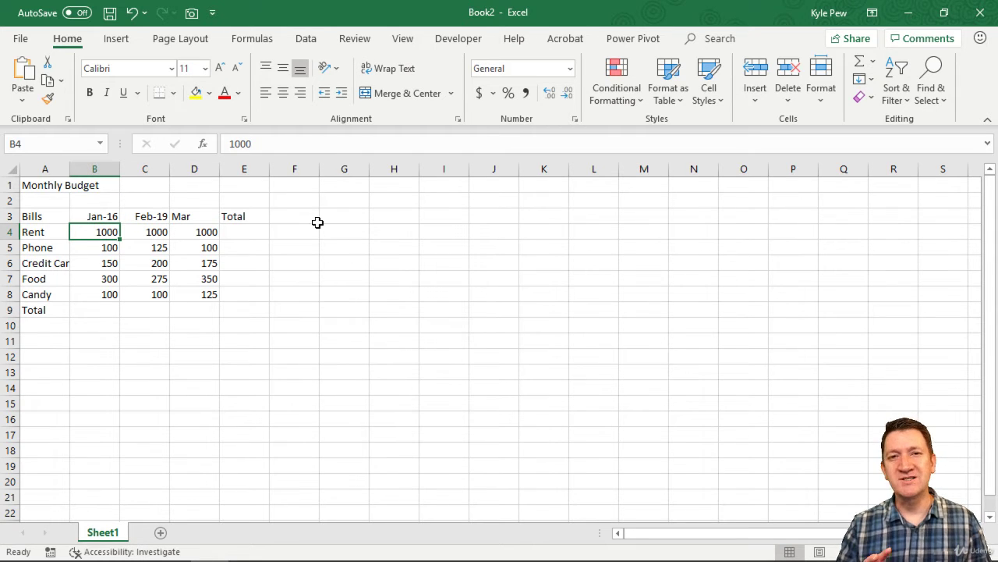
Correct the year of the January heading in B3 so its date is 1/1/2019
double_click(110, 216)
double_click(112, 216)
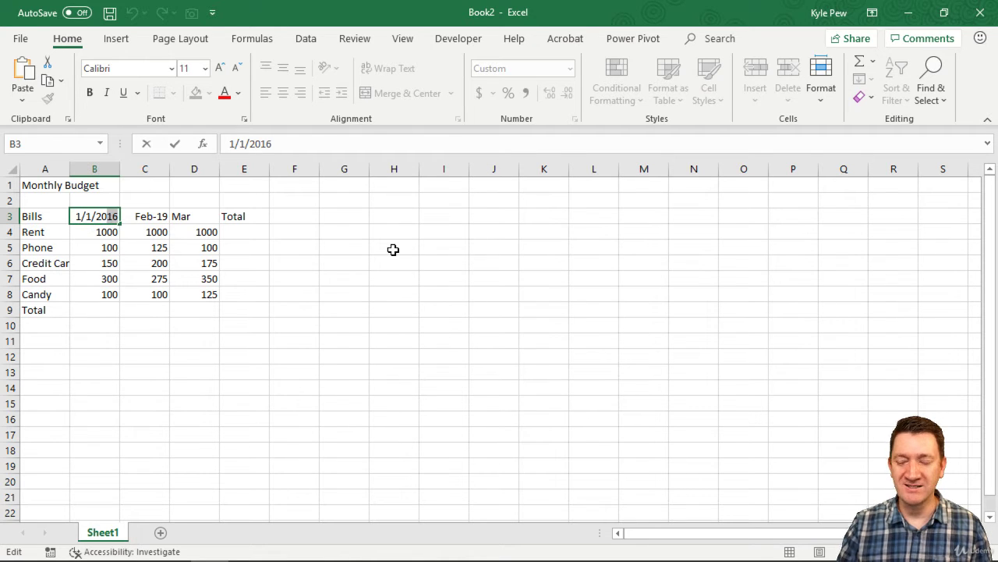
text(1/1/2019)
key(Return)
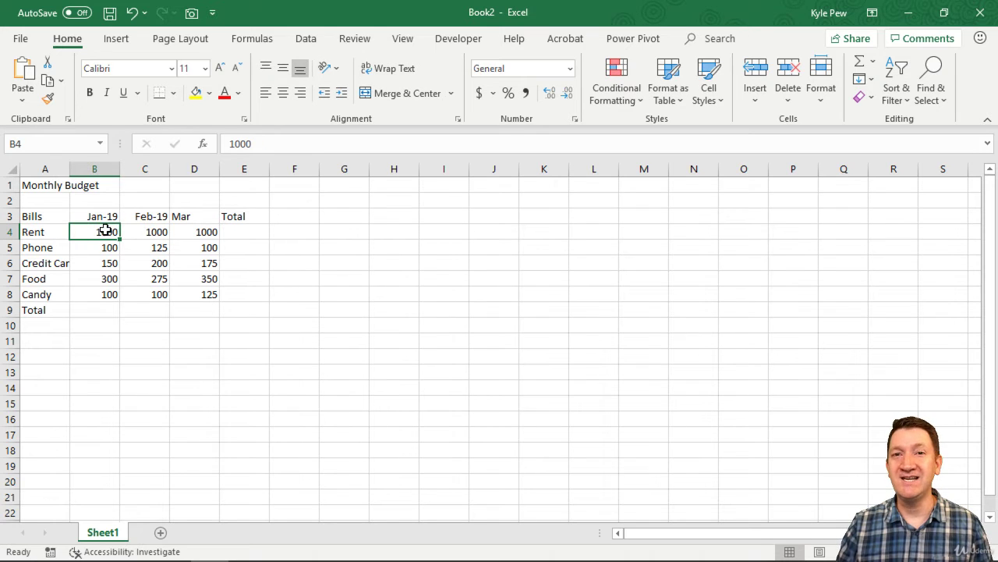
Change the March column heading in D3 to Mar-2019
double_click(205, 215)
text(-2019)
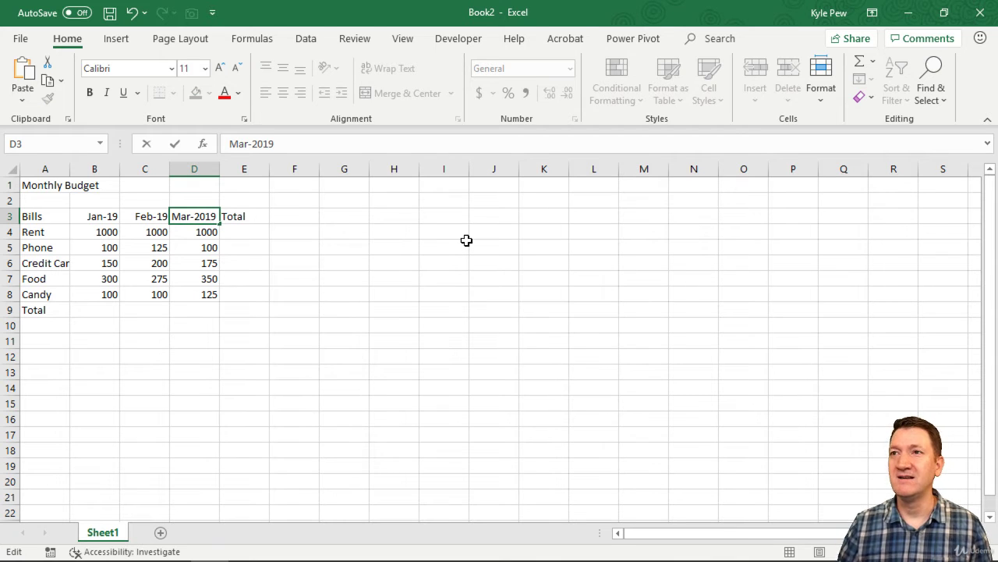
key(Return)
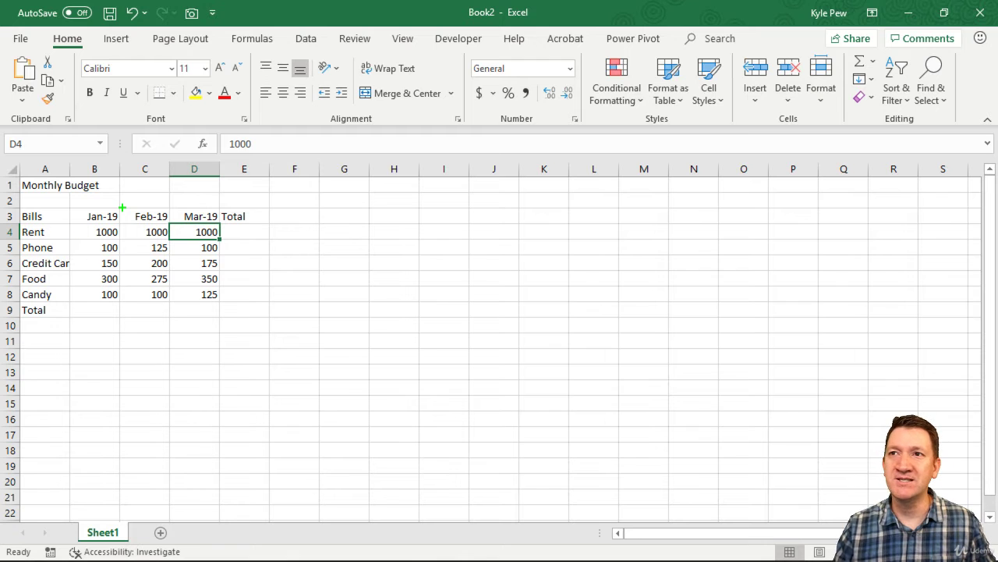
drag(123, 208, 170, 178)
mouse_move(170, 212)
mouse_down()
mouse_move(197, 186)
mouse_move(247, 183)
mouse_up()
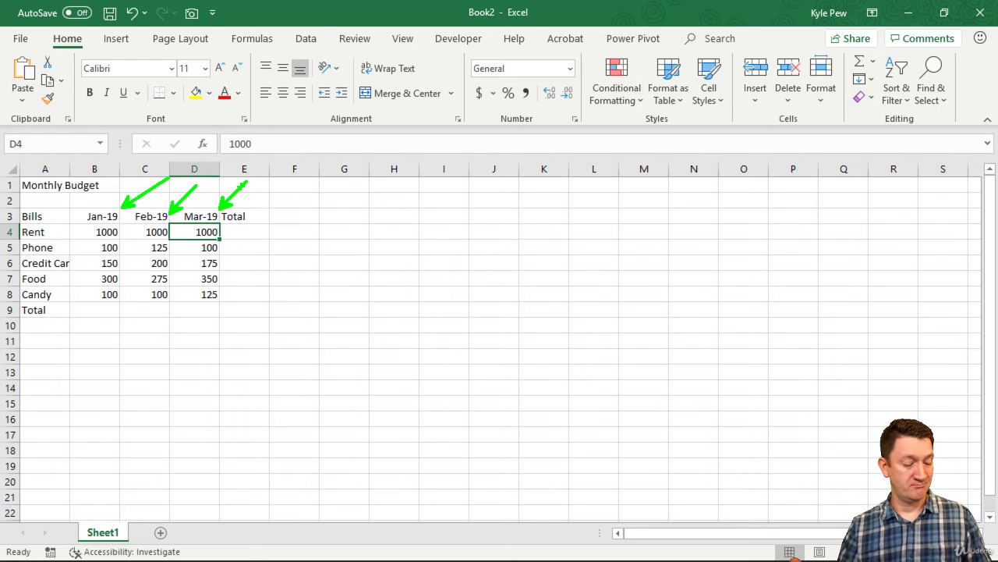
key(Escape)
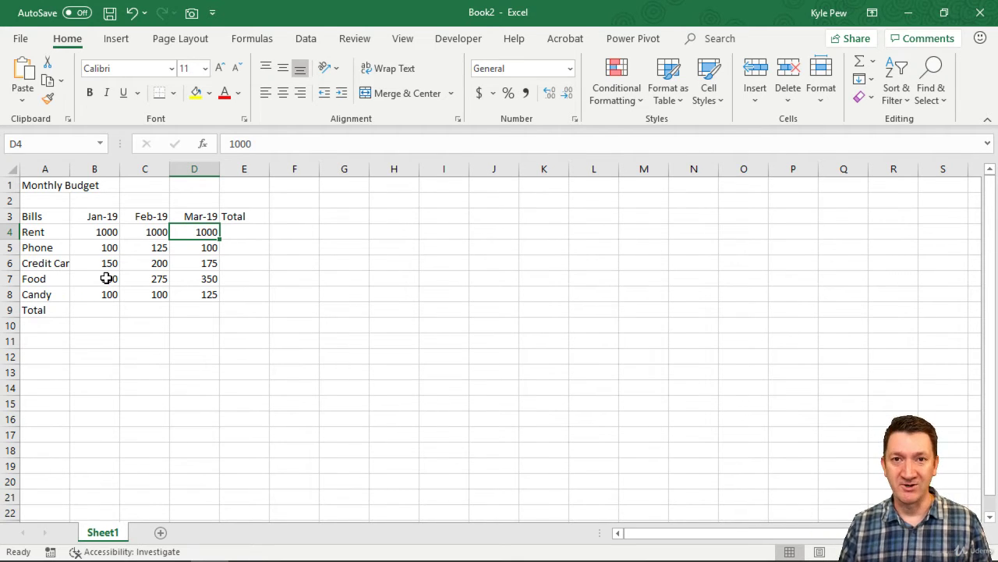
Examine the full dates stored behind the month headings in row 3, leaving them as they are
double_click(101, 212)
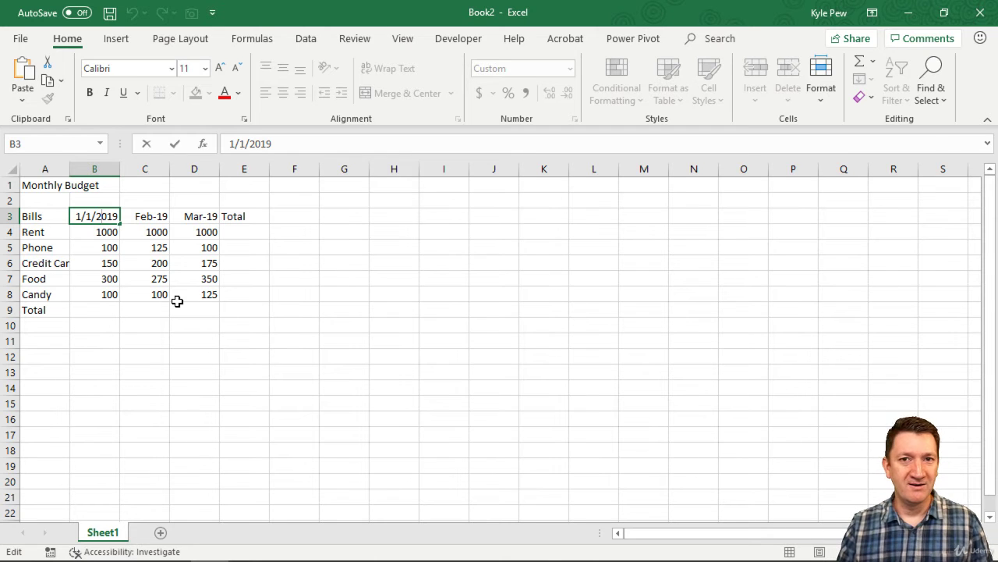
key(Return)
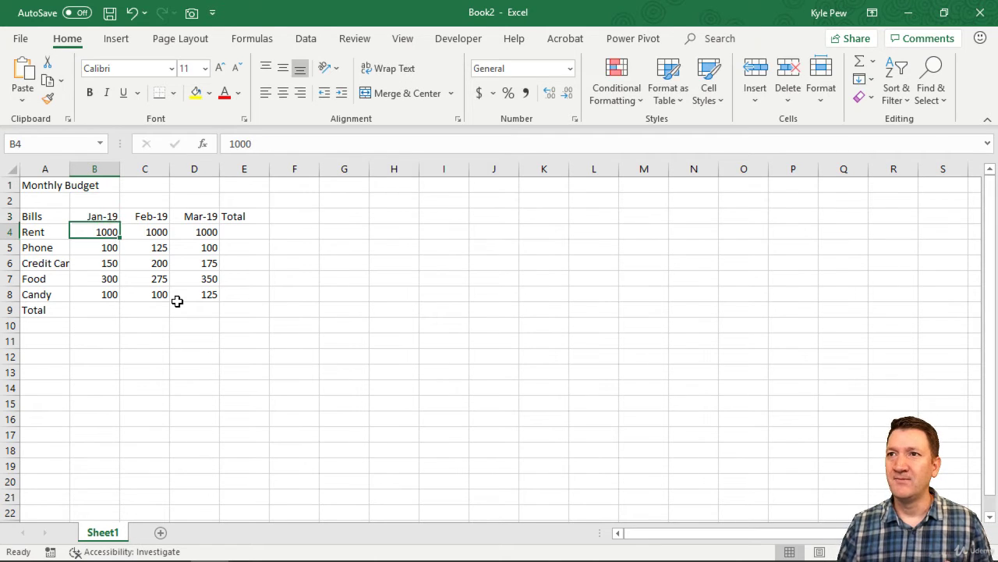
double_click(155, 215)
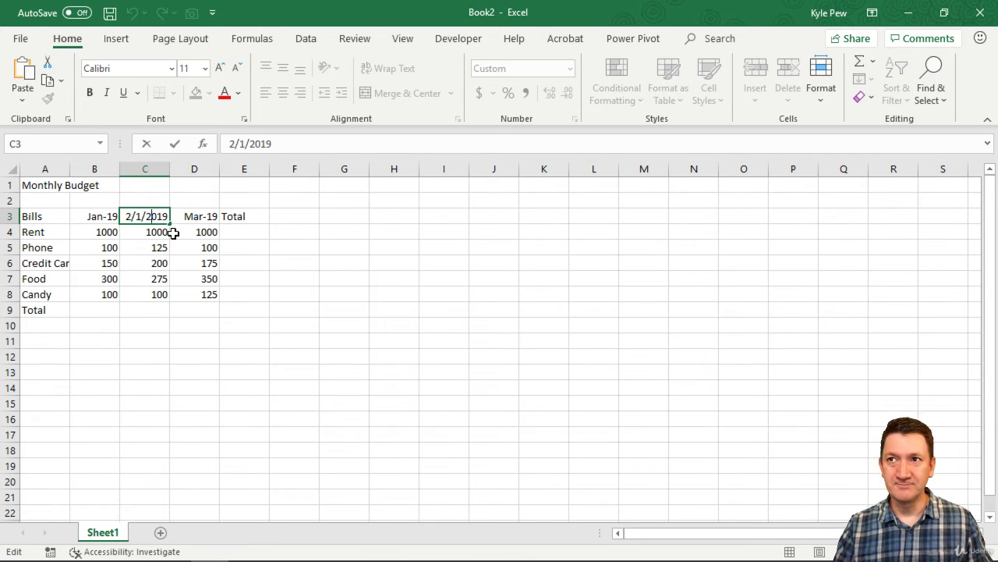
key(Tab)
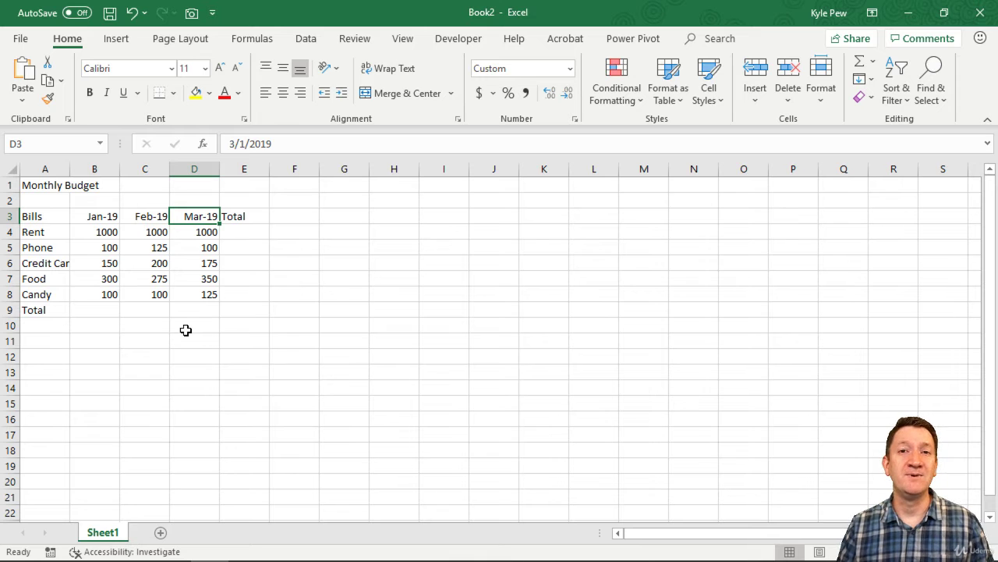
click(109, 217)
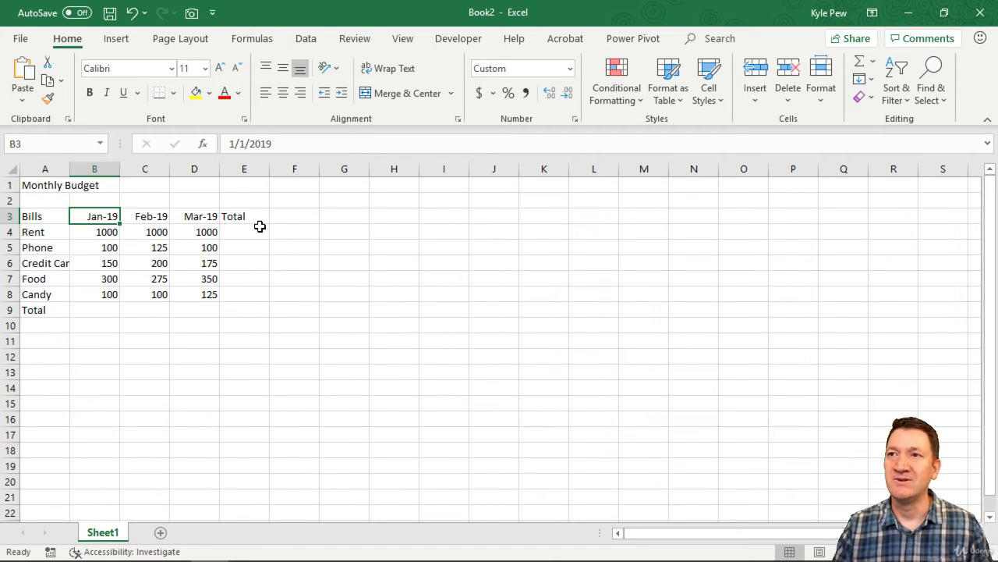
click(143, 220)
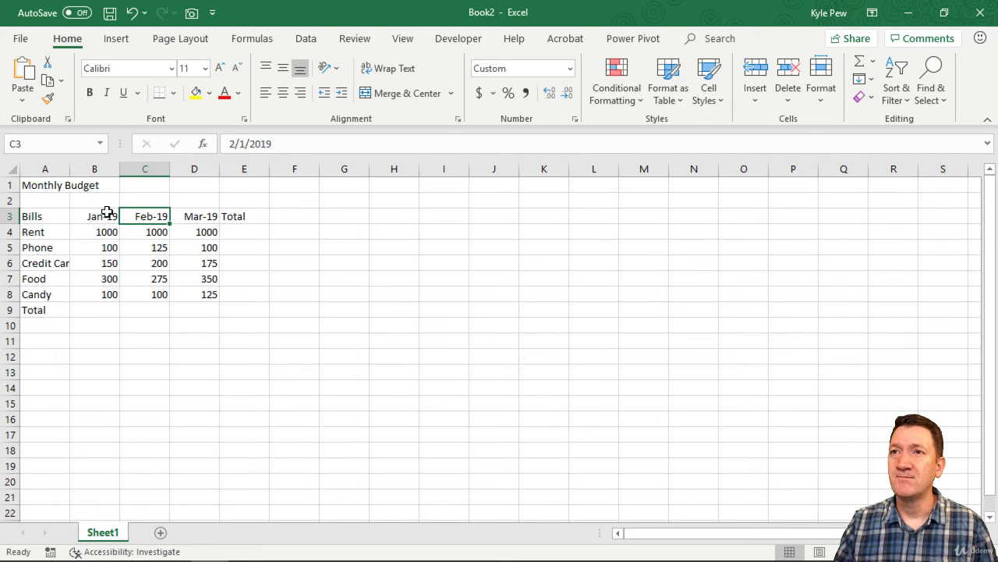
Compare the number format of the month headings B3:D3 with that of cells C6, A4 and A1
drag(95, 216, 181, 217)
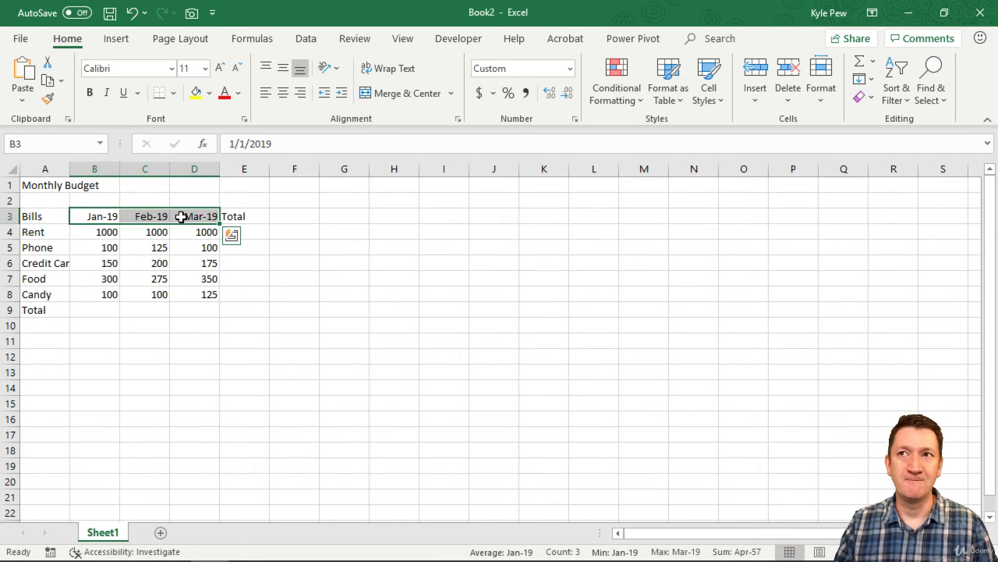
drag(88, 215, 178, 214)
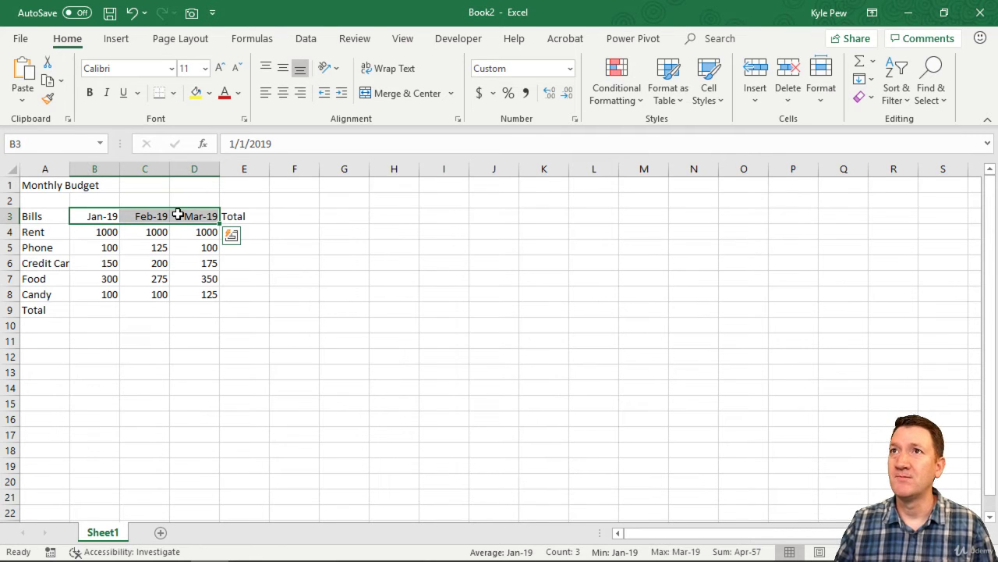
key(ctrl+2)
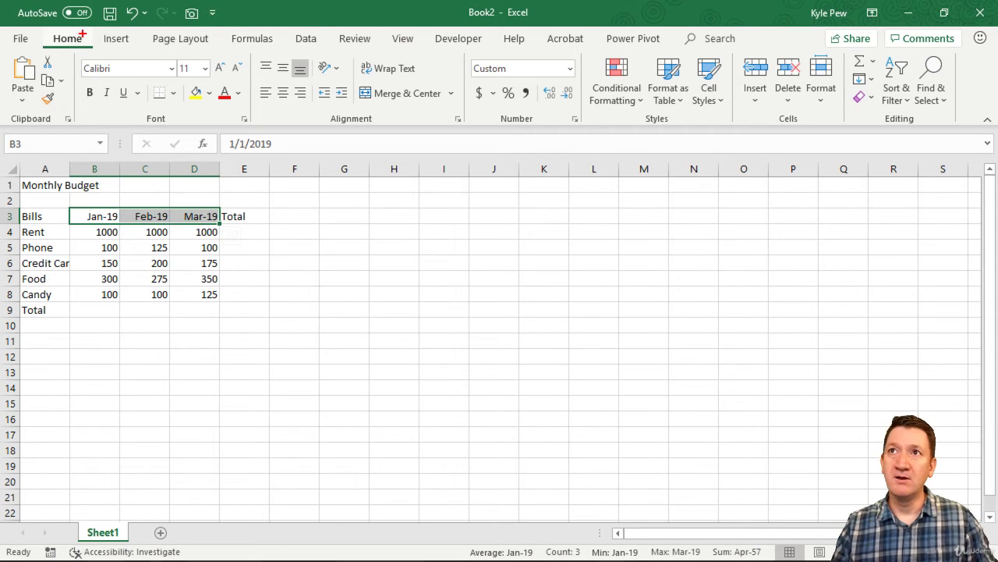
drag(87, 32, 151, 16)
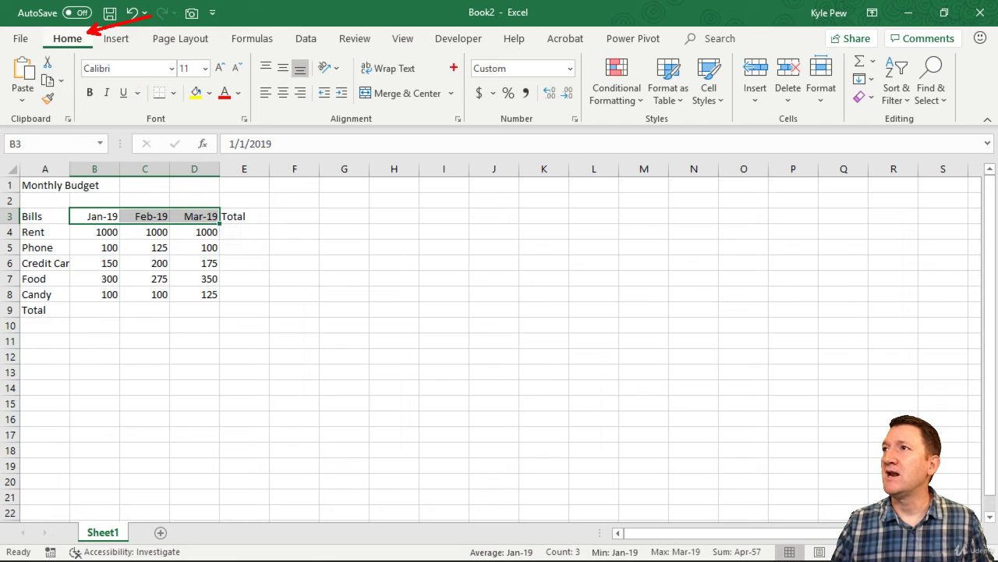
drag(463, 52, 587, 138)
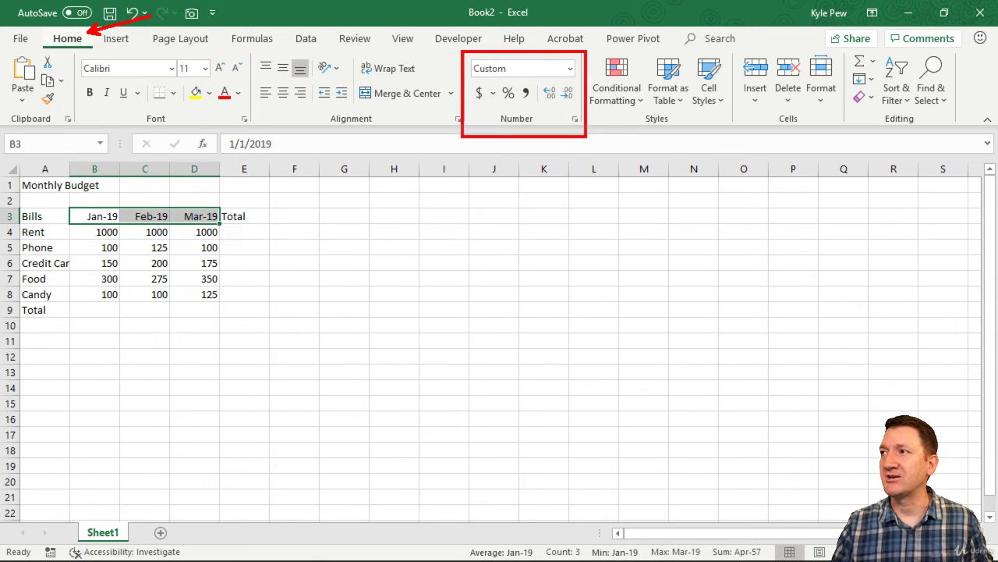
key(Escape)
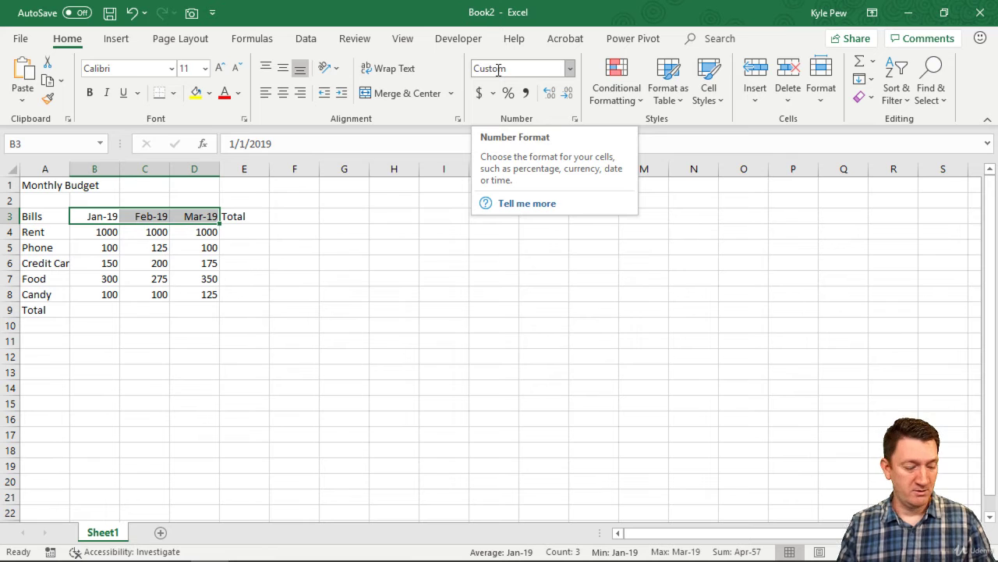
click(146, 259)
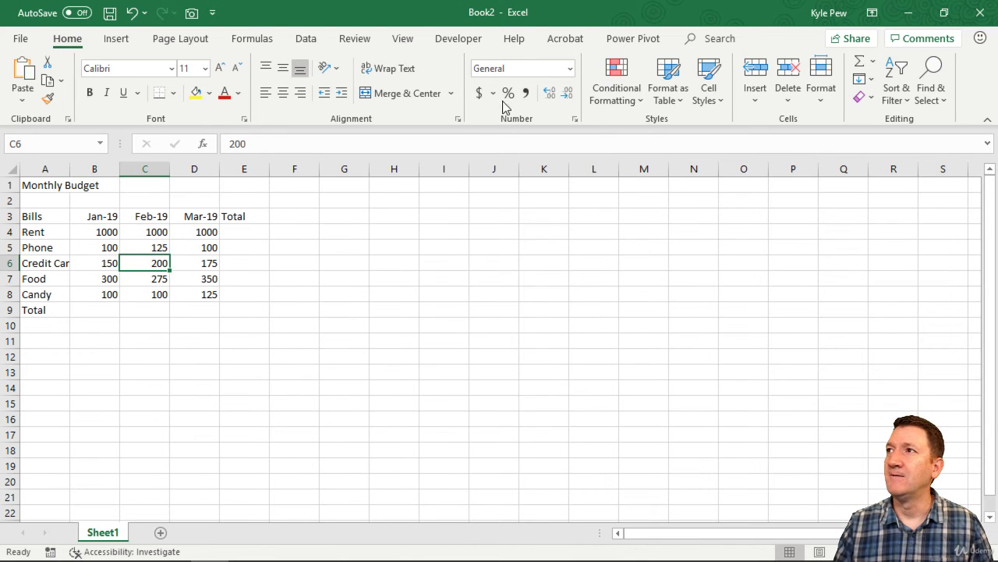
click(48, 232)
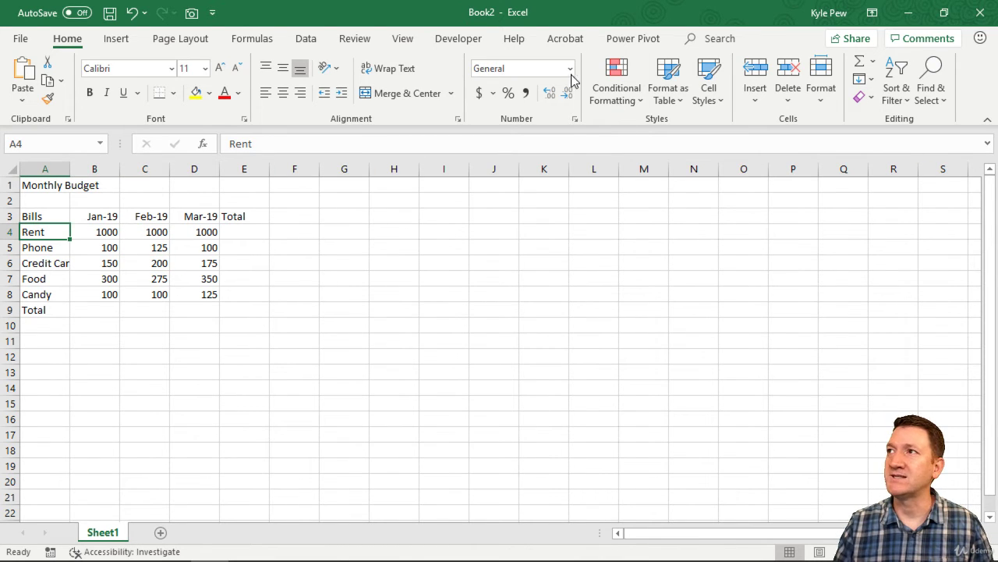
click(62, 187)
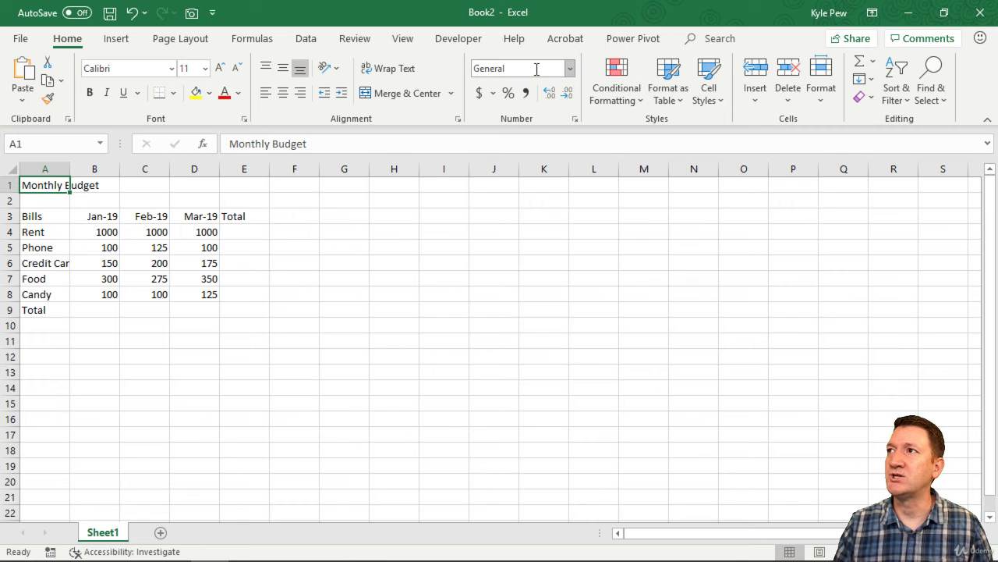
Open the full number format settings for the month headings in B3:D3, starting from the list of common formats
drag(89, 214, 201, 215)
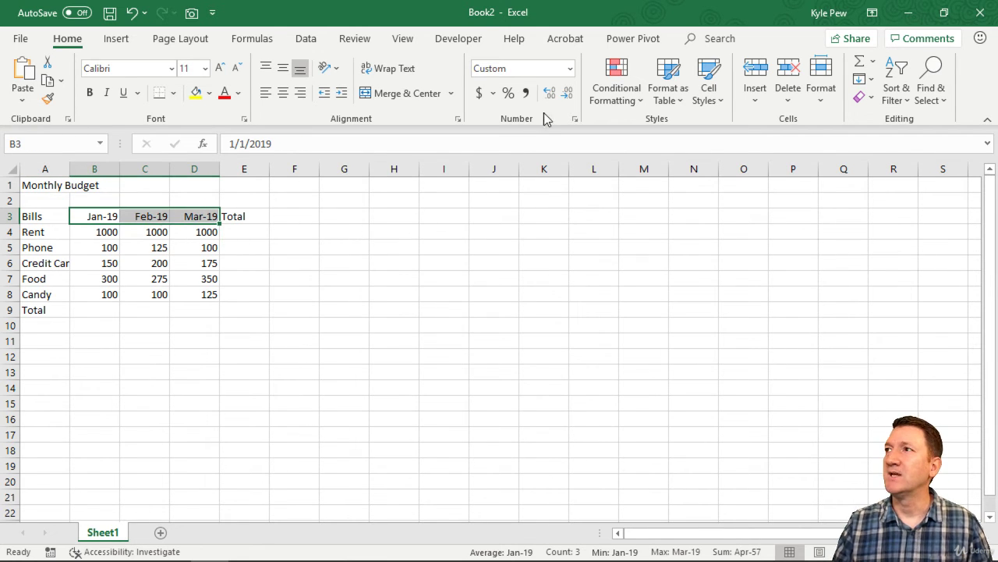
click(570, 69)
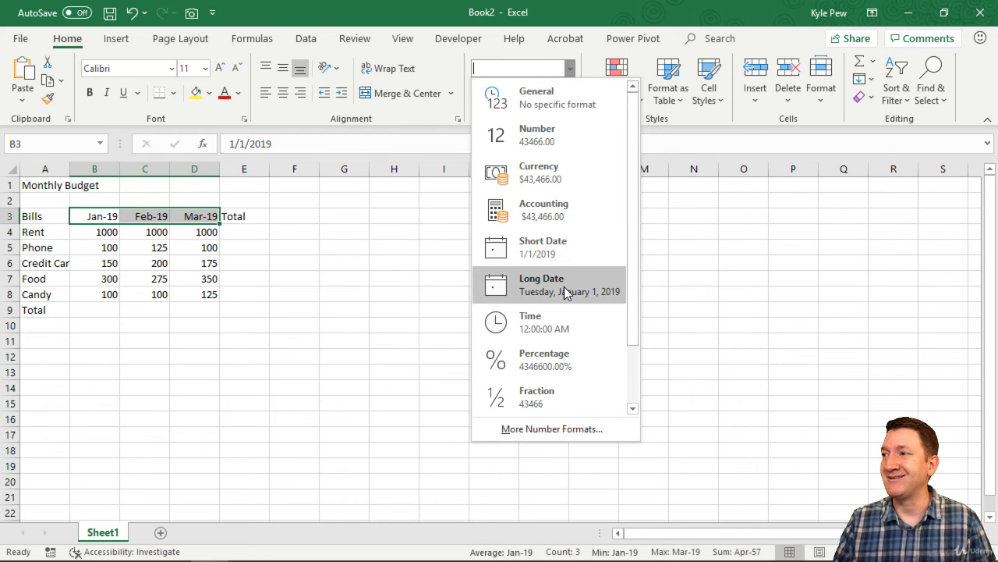
scroll(567, 293, down, 1)
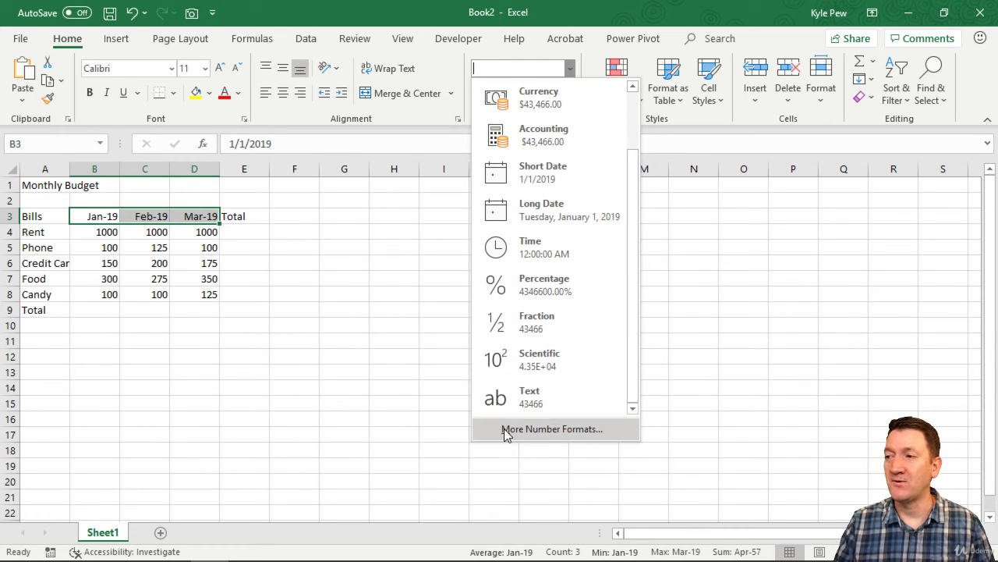
click(544, 429)
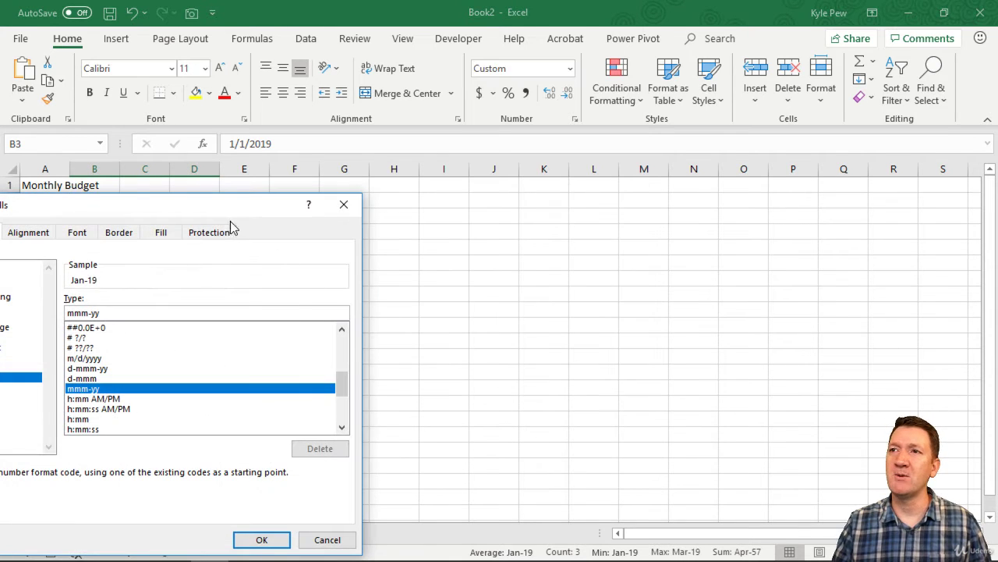
drag(232, 226, 546, 74)
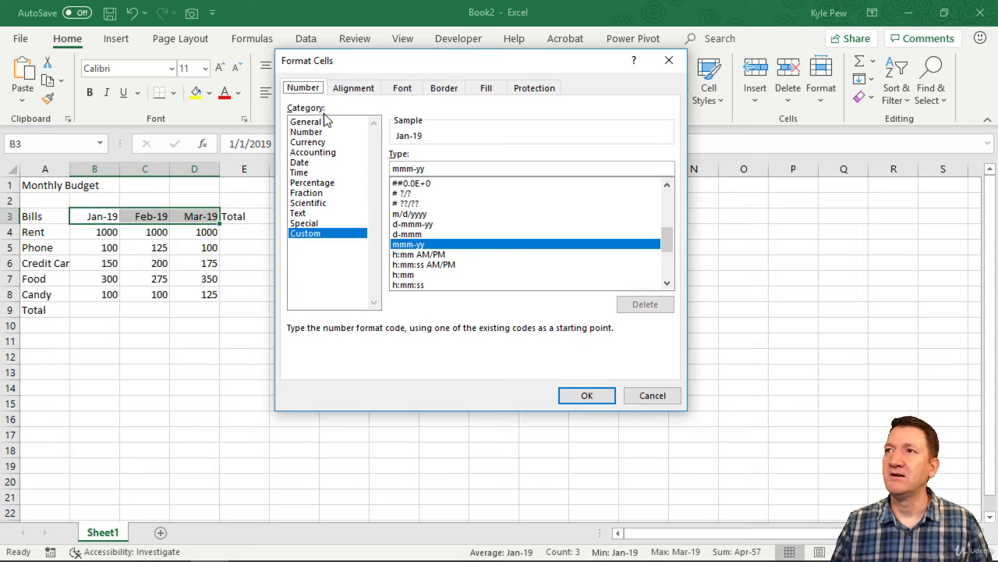
Preview the built-in date formats 14-Mar, Mar-12, March-12 and March 14, 2012 for the month headings and look through the remaining date types
click(307, 162)
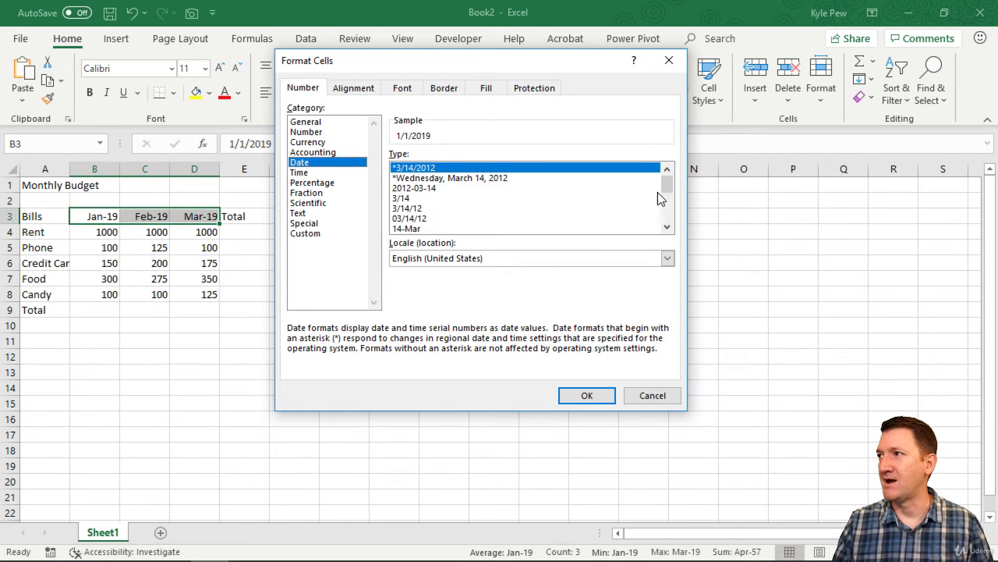
mouse_move(664, 187)
mouse_down()
mouse_move(665, 220)
mouse_move(665, 176)
mouse_up()
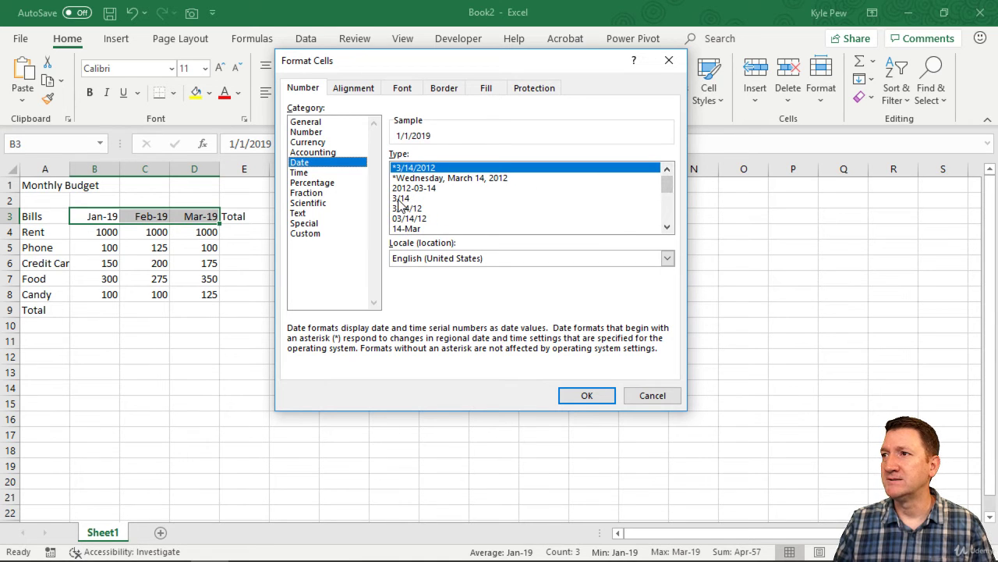
click(428, 229)
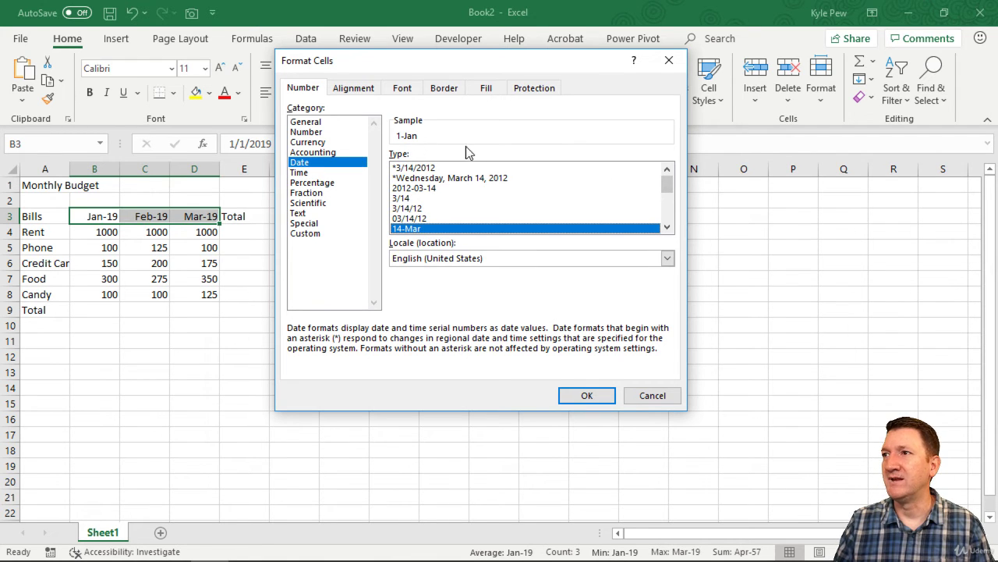
drag(666, 191, 665, 197)
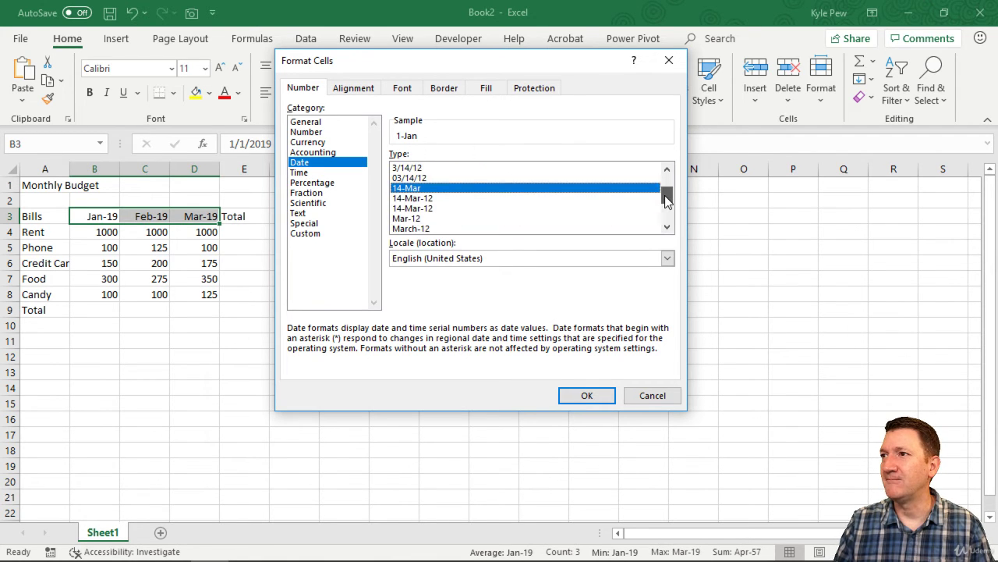
click(403, 220)
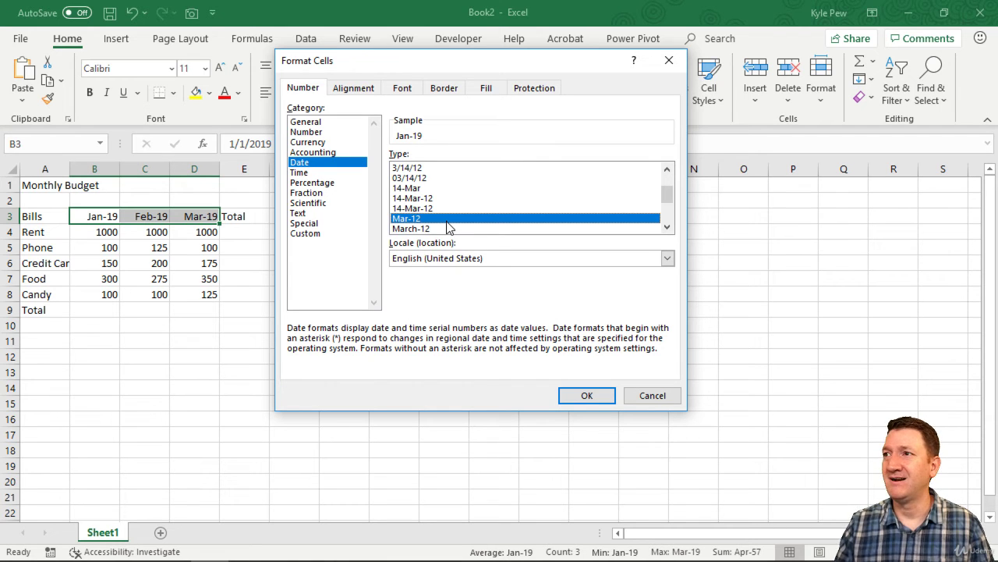
drag(666, 196, 668, 211)
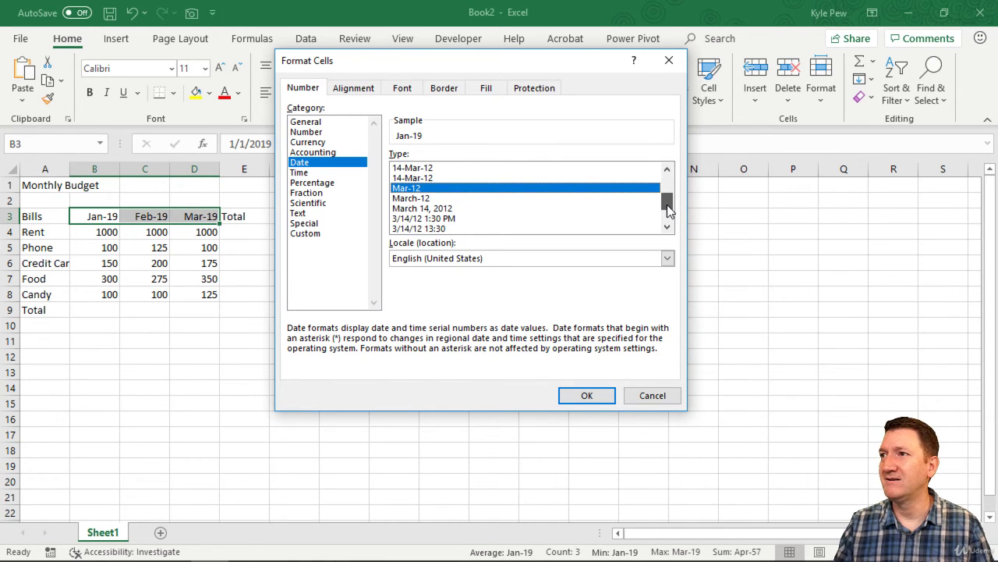
click(415, 199)
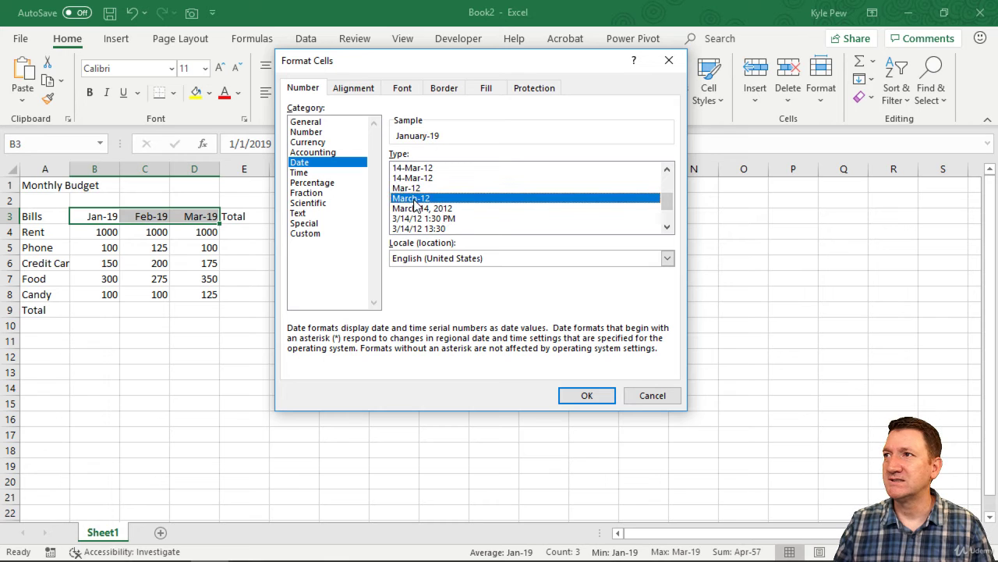
click(421, 209)
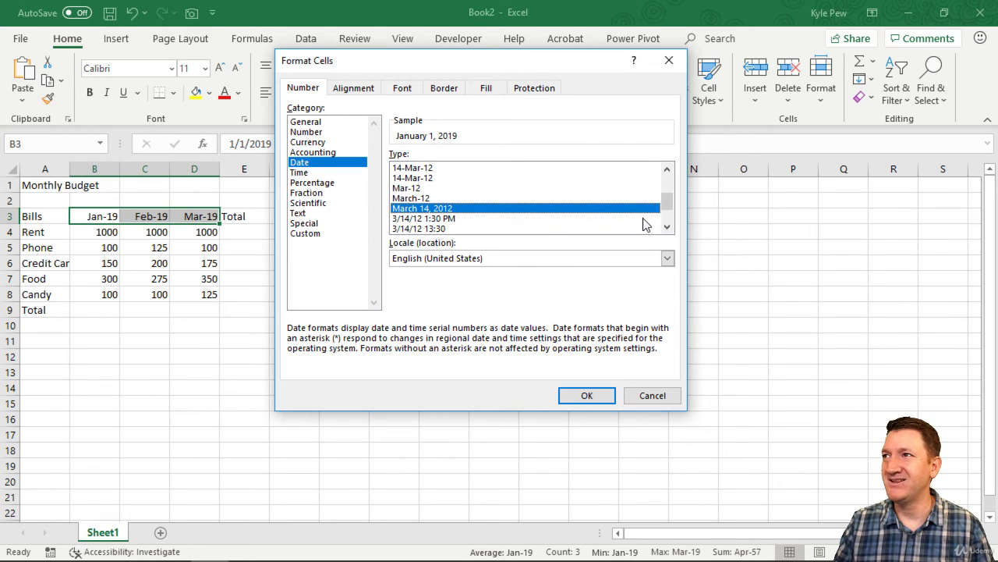
drag(666, 200, 668, 216)
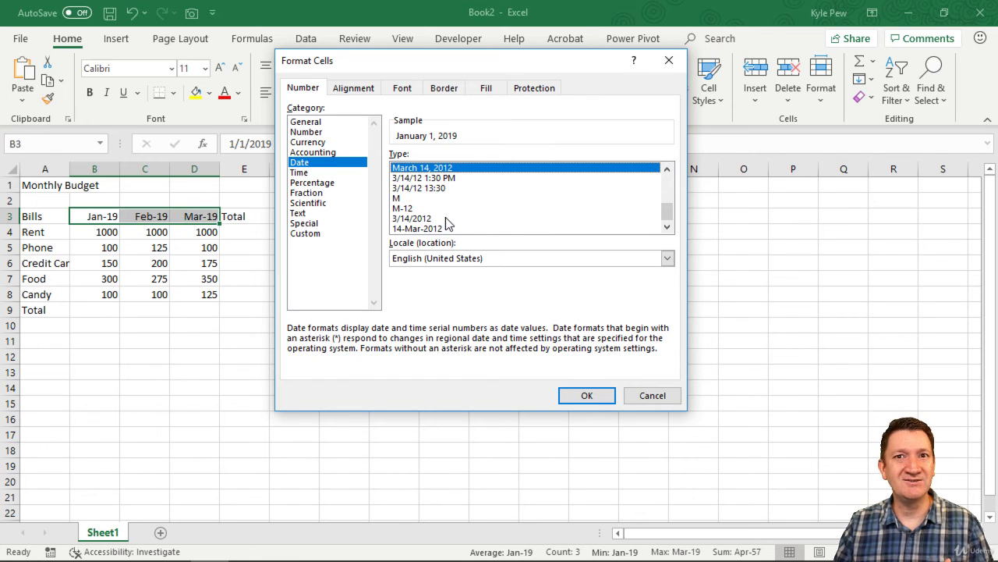
scroll(485, 203, up, 5)
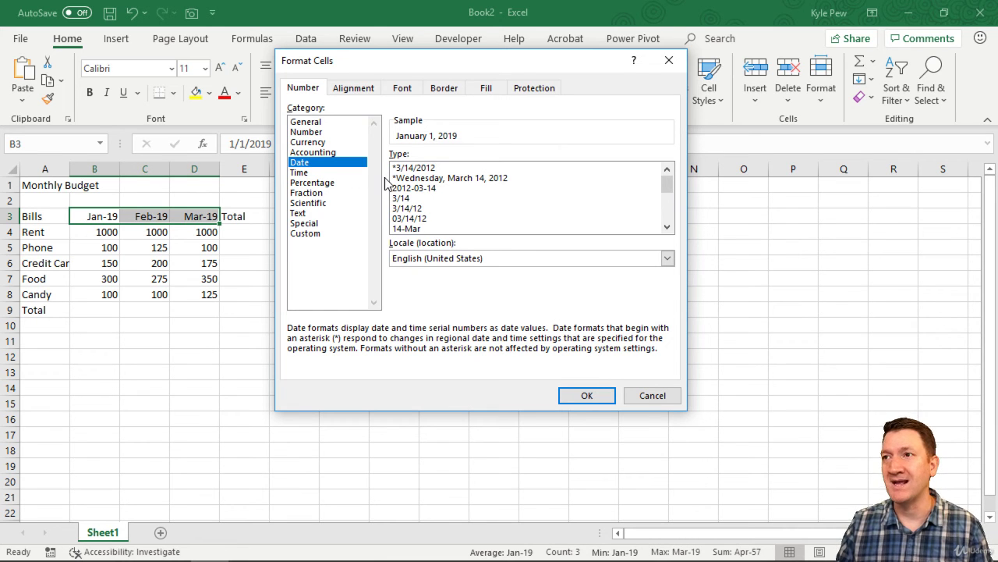
Apply the custom number format mmm-yyyy to the month headings in B3:D3
click(305, 234)
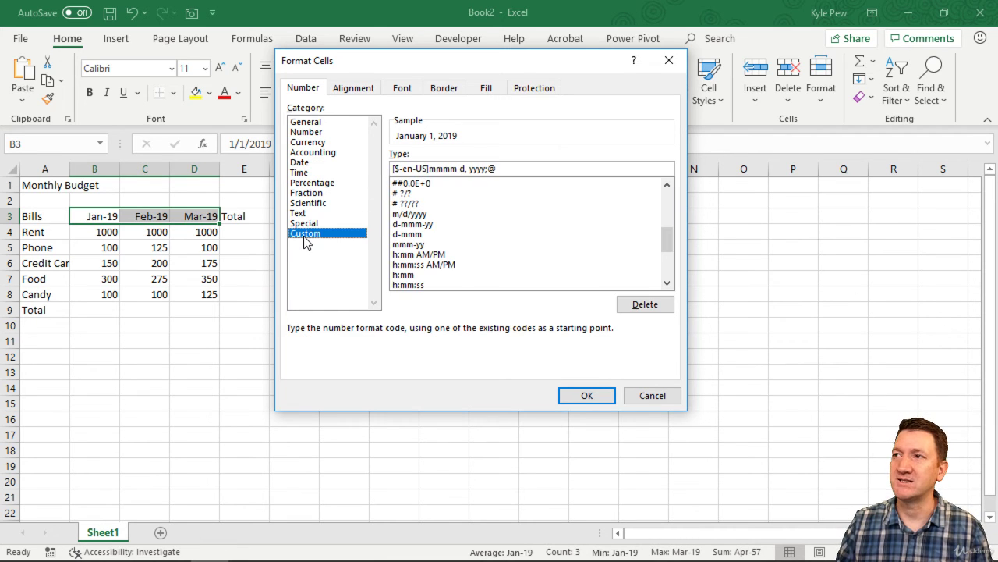
mouse_move(673, 235)
mouse_down()
mouse_move(671, 192)
mouse_move(673, 248)
mouse_up()
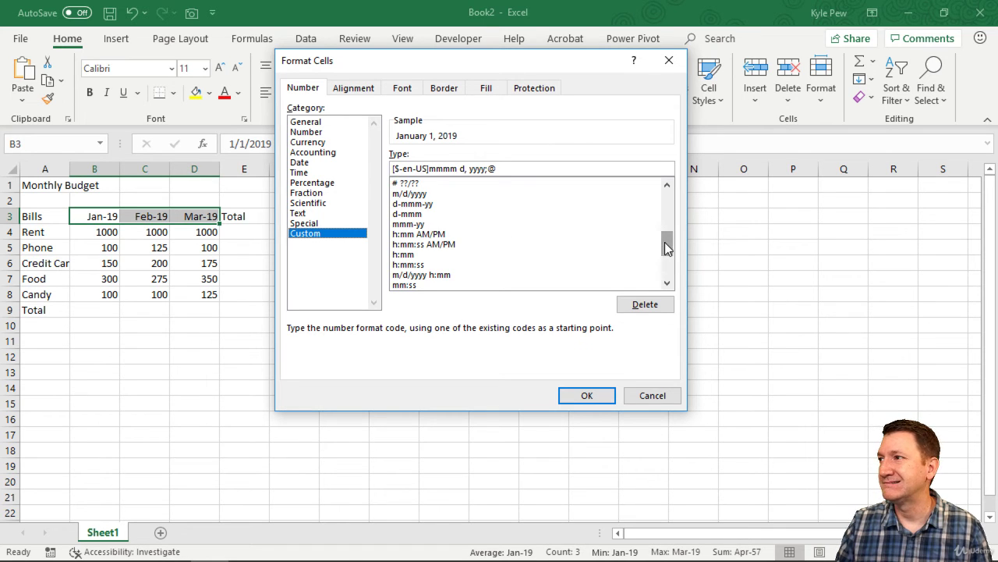
drag(666, 247, 663, 193)
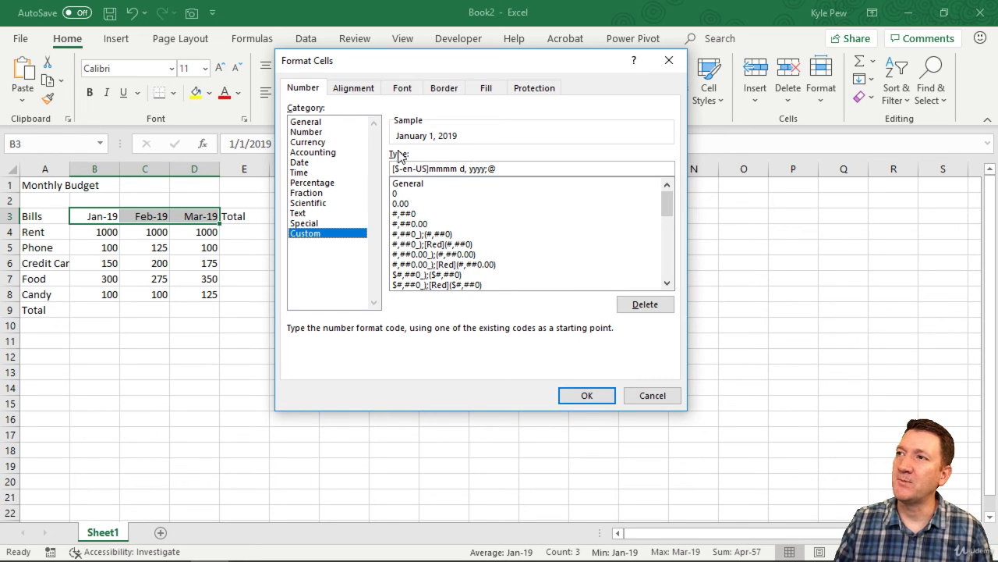
drag(521, 171, 330, 168)
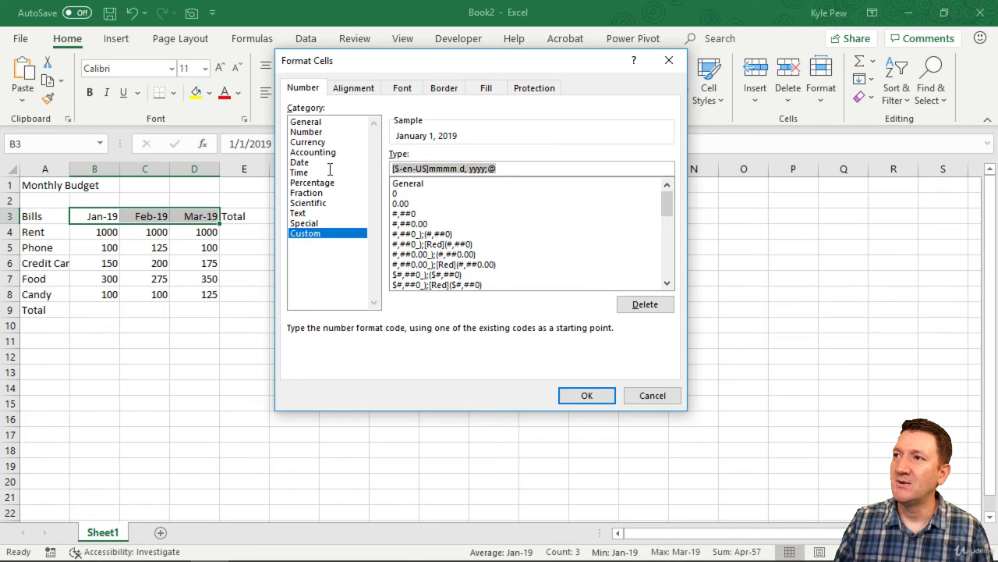
key(Delete)
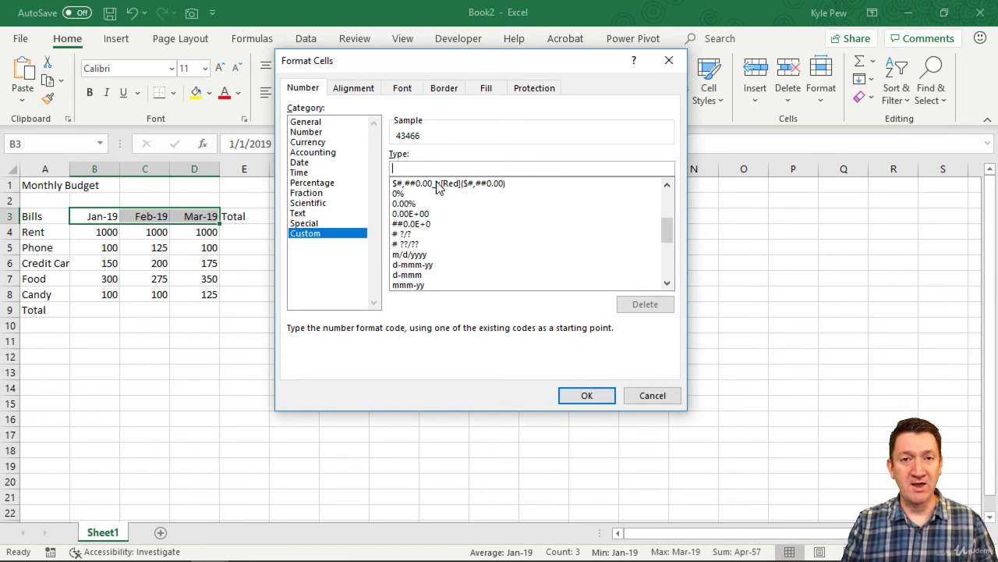
text(mmm)
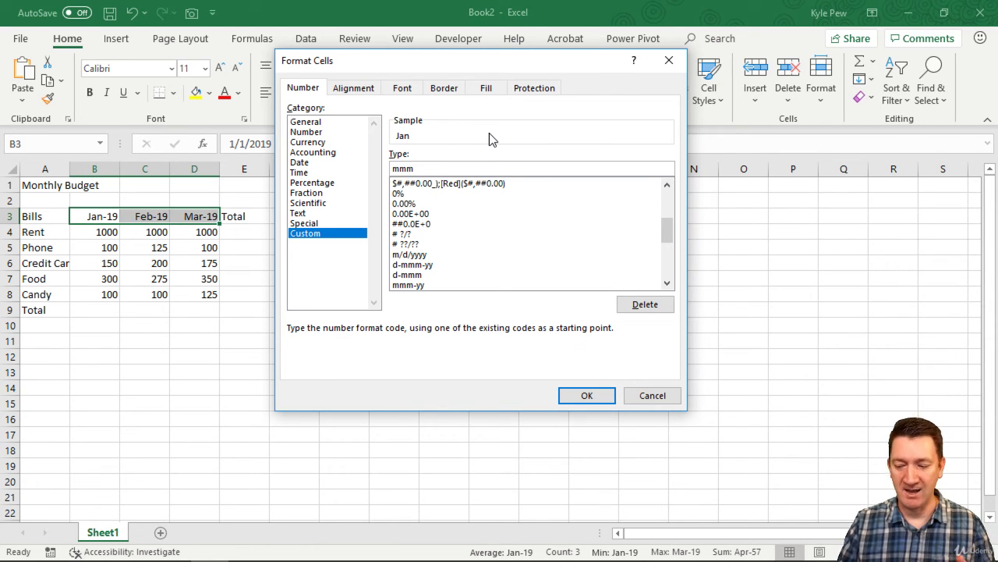
text(-)
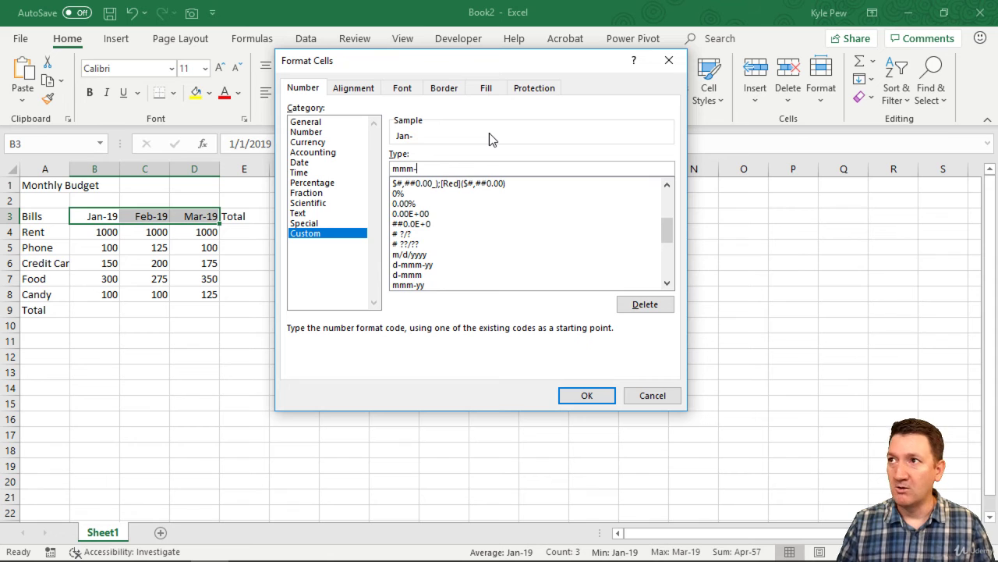
text(yyyy)
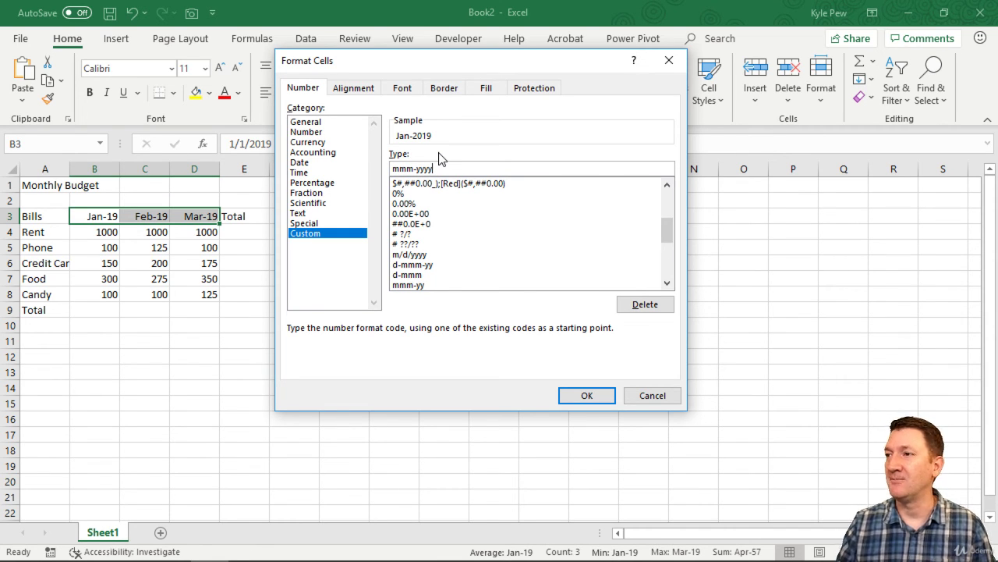
click(585, 395)
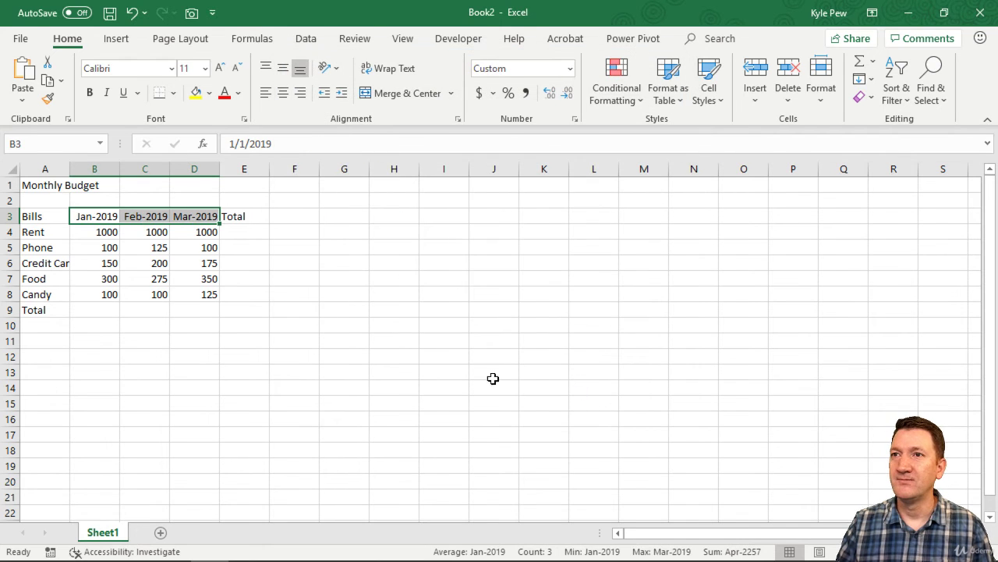